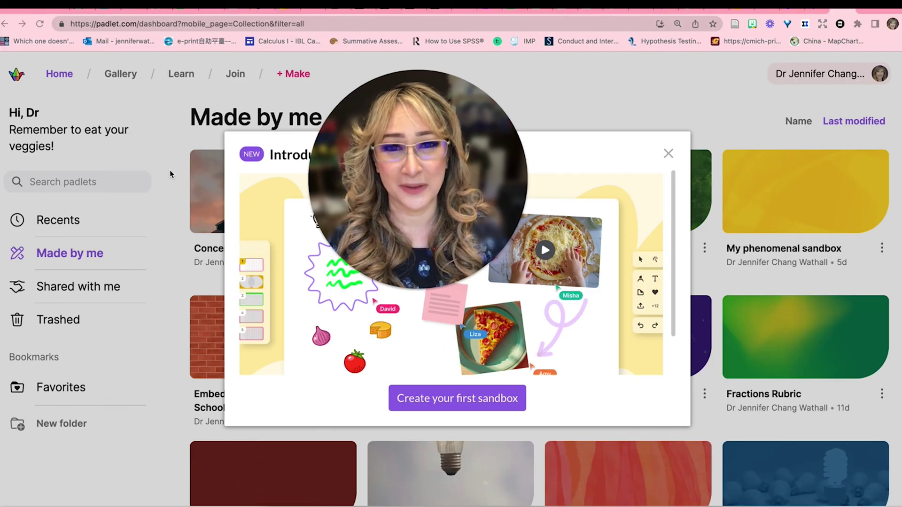
Drag within the 'Introducing Padlet Sandbox' dialog that offers to create a first sandbox.
{"action": "mouse_move", "coordinate": [410, 163]}
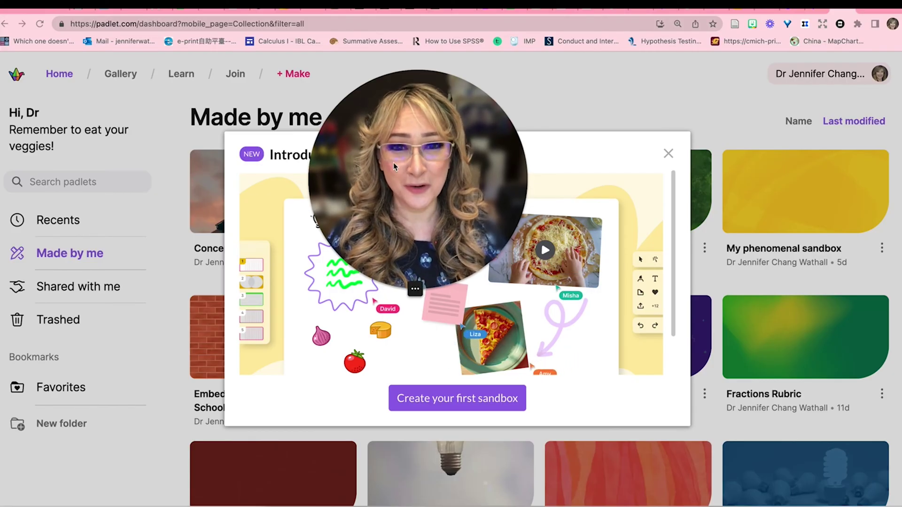
{"action": "left_click_drag", "start_coordinate": [410, 163], "coordinate": [111, 283]}
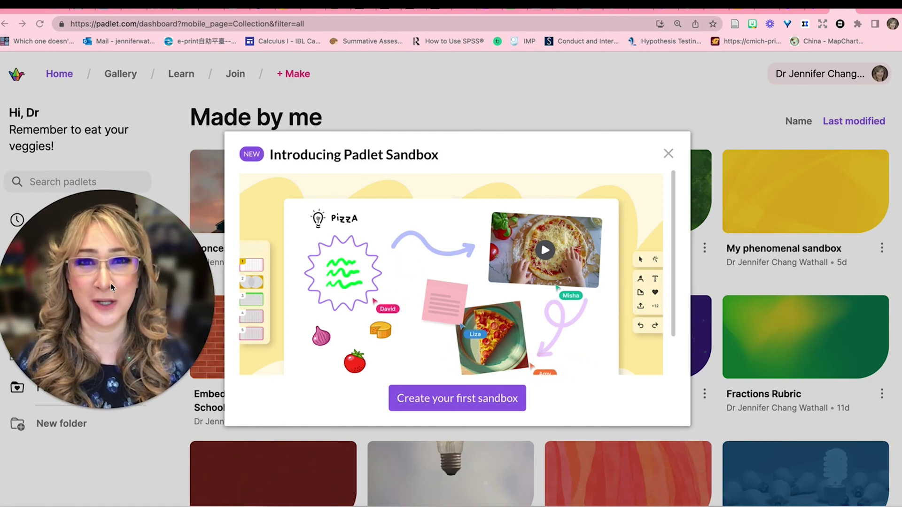
Create the first sandbox, opening the blank 'My swanky sandbox' canvas in Draw mode.
{"action": "left_click", "coordinate": [429, 404]}
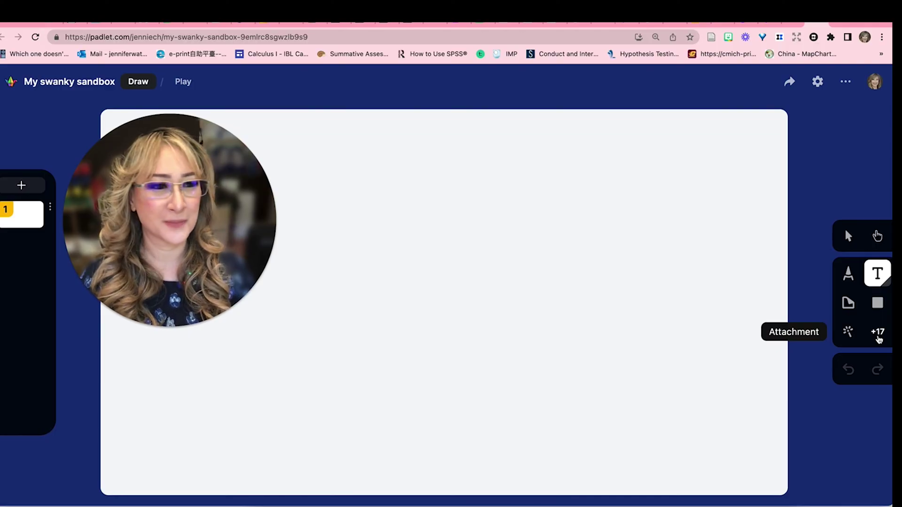
Open the +17 picker listing Upload, Link, Camera, Poll, GIF and Location.
{"action": "left_click", "coordinate": [878, 333]}
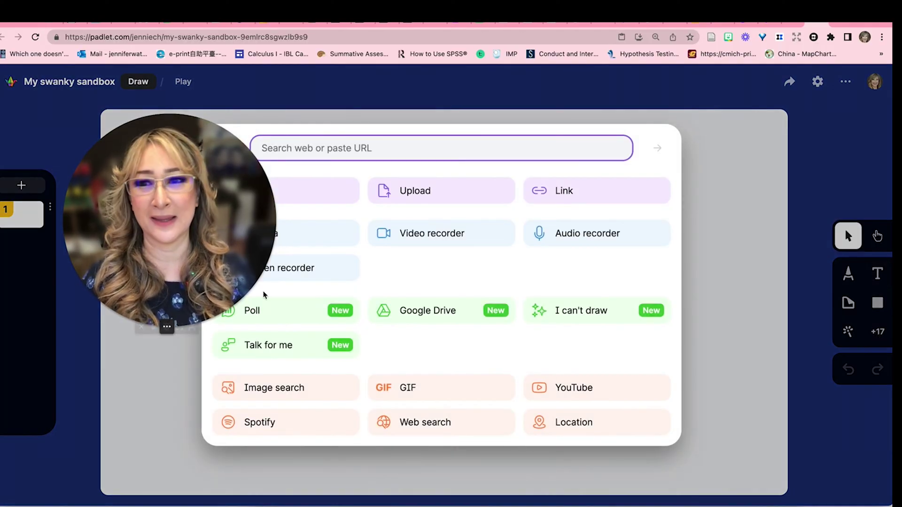
{"action": "left_click_drag", "start_coordinate": [174, 251], "coordinate": [110, 385]}
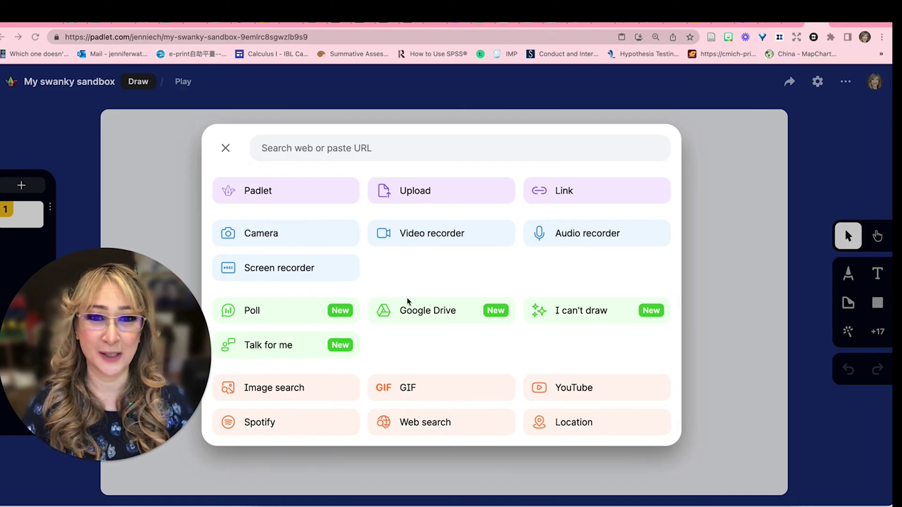
Close the add-content picker and switch to the Note tool.
{"action": "left_click", "coordinate": [225, 149]}
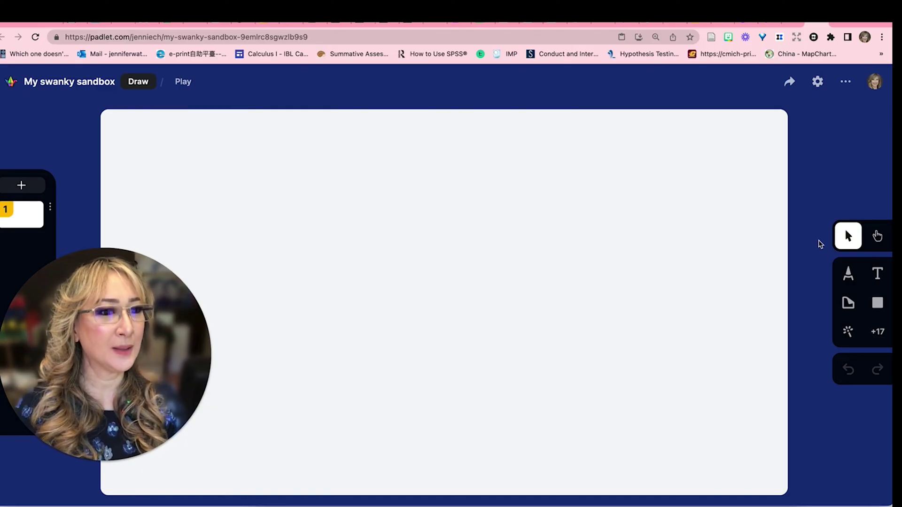
{"action": "left_click", "coordinate": [851, 304]}
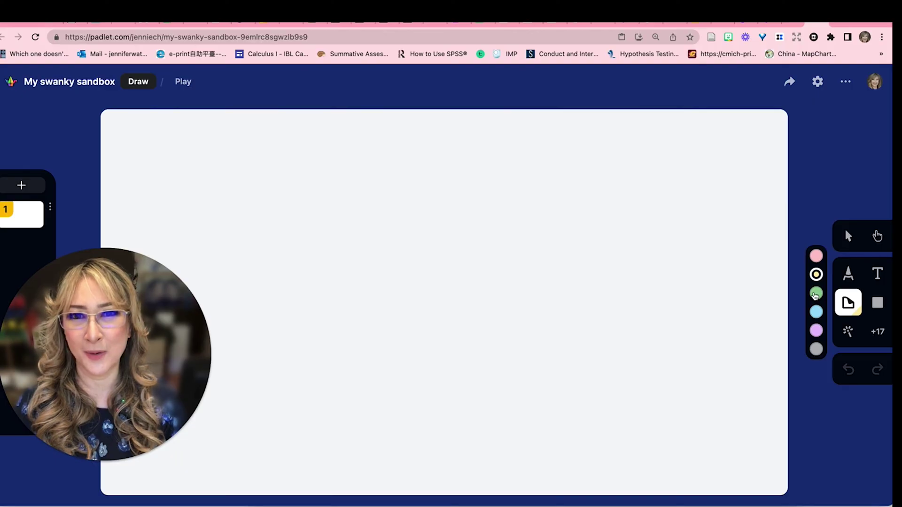
Choose purple, then place three notes on the left, one bottom link, and four up the right.
{"action": "left_click", "coordinate": [815, 295]}
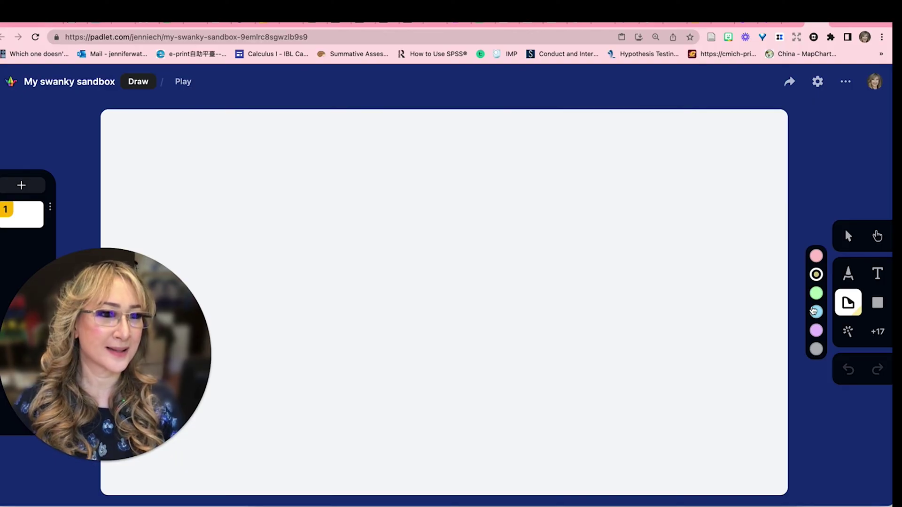
{"action": "left_click", "coordinate": [816, 330]}
{"action": "left_click", "coordinate": [300, 207]}
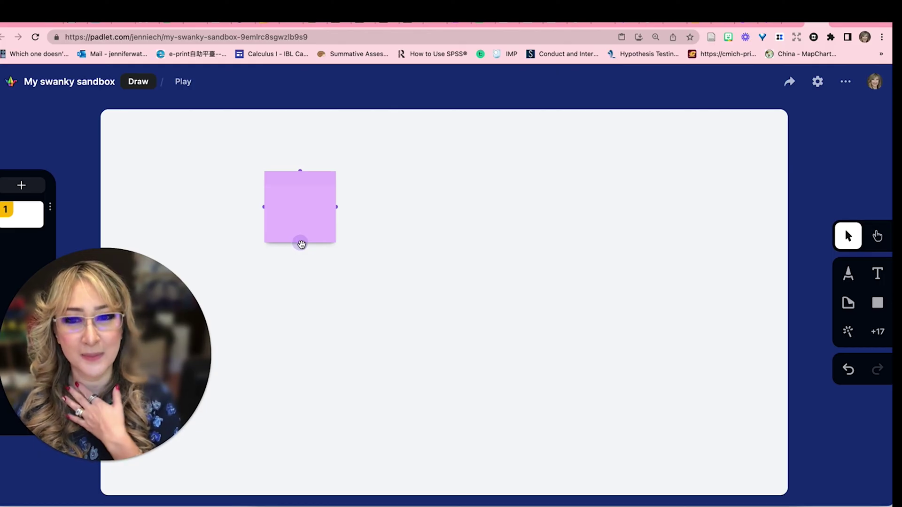
{"action": "left_click", "coordinate": [300, 245]}
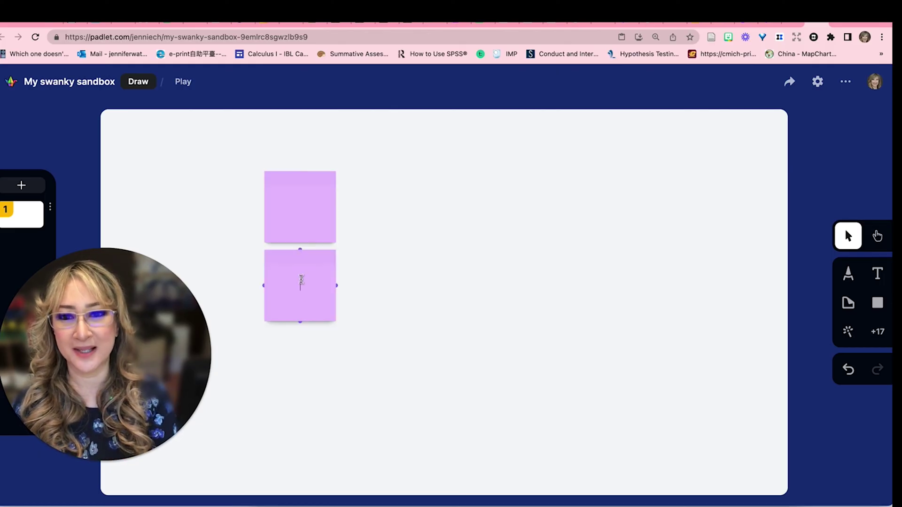
{"action": "left_click", "coordinate": [301, 322]}
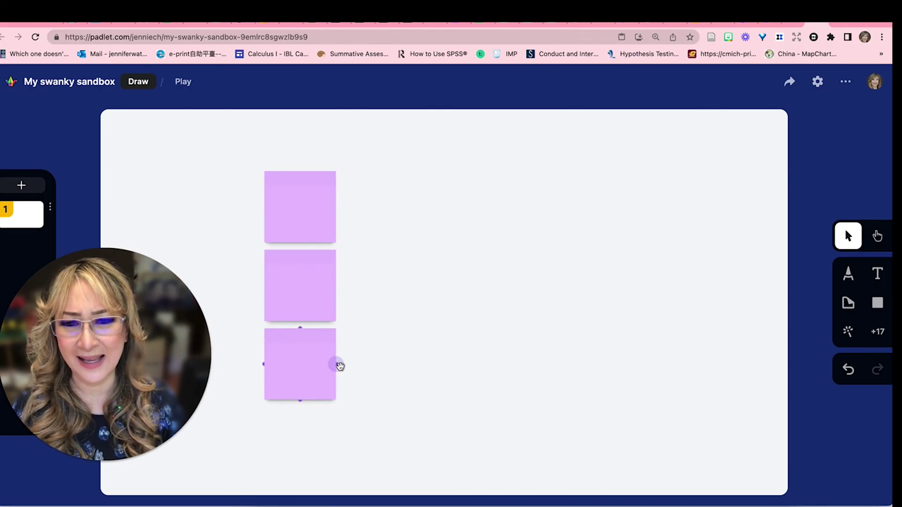
{"action": "left_click_drag", "start_coordinate": [339, 366], "coordinate": [397, 365]}
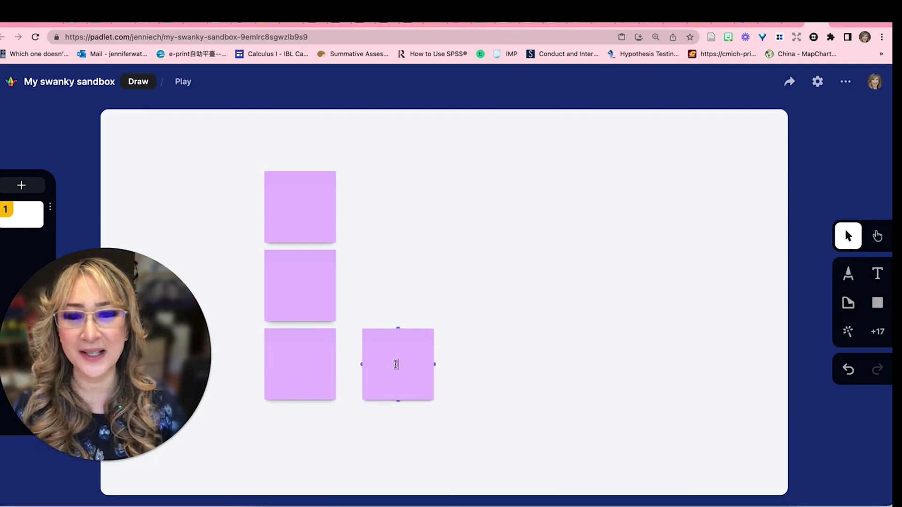
{"action": "left_click", "coordinate": [433, 365]}
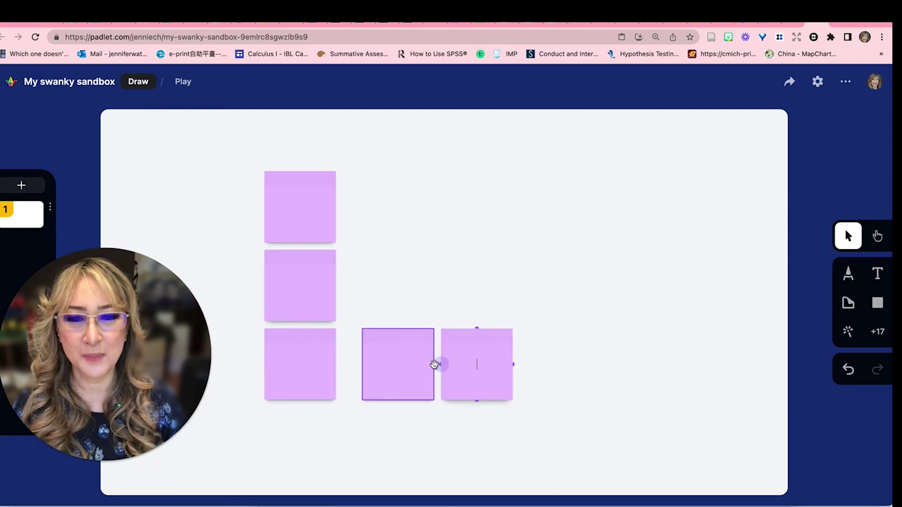
{"action": "left_click", "coordinate": [477, 326]}
{"action": "left_click", "coordinate": [475, 245]}
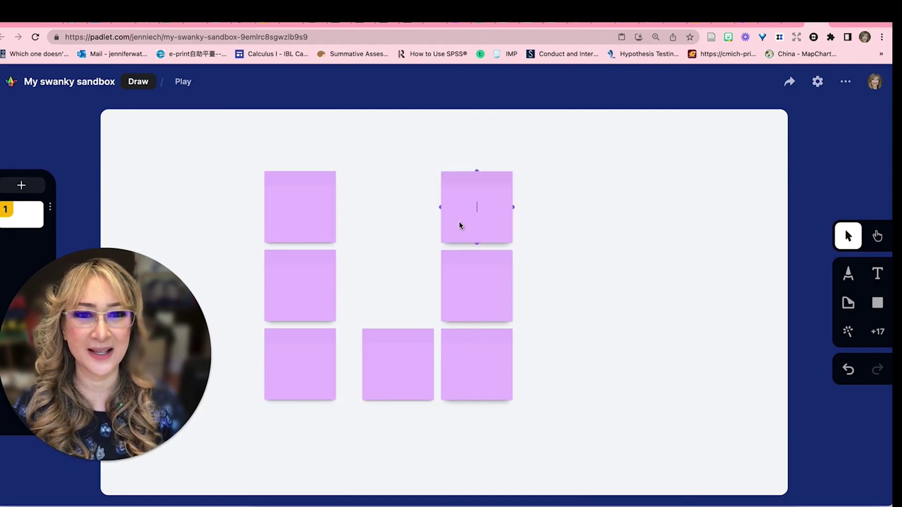
{"action": "left_click", "coordinate": [477, 171]}
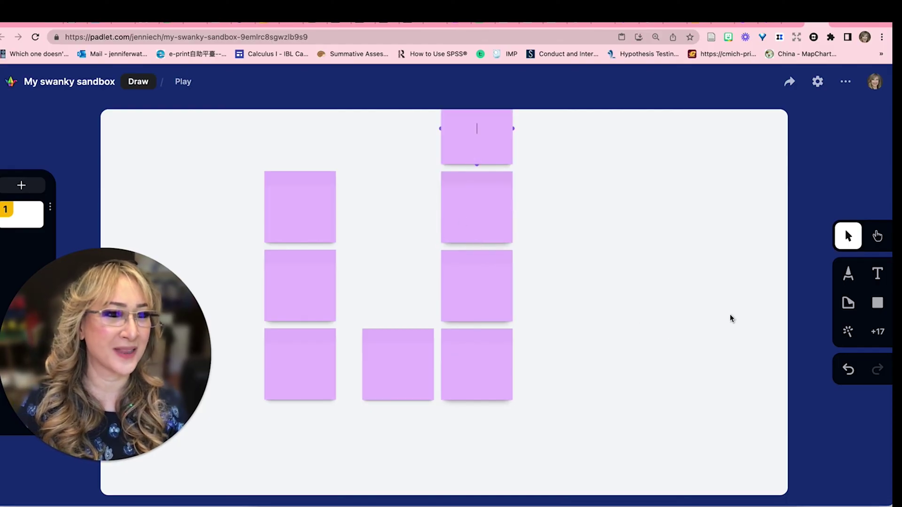
Drag the notes out of their columns, shifting them sideways and down the canvas.
{"action": "left_click_drag", "start_coordinate": [475, 141], "coordinate": [573, 227]}
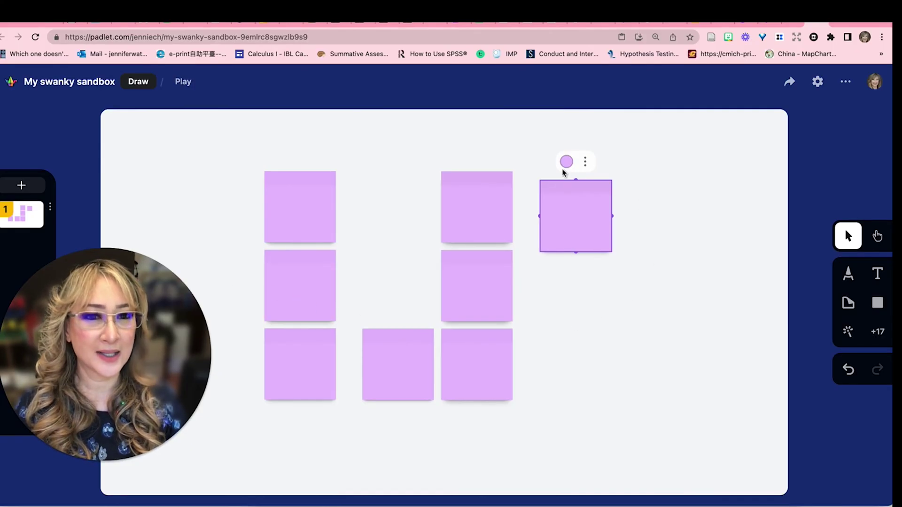
{"action": "left_click_drag", "start_coordinate": [314, 203], "coordinate": [249, 193]}
{"action": "left_click_drag", "start_coordinate": [295, 266], "coordinate": [339, 191]}
{"action": "left_click_drag", "start_coordinate": [291, 355], "coordinate": [265, 301]}
{"action": "left_click_drag", "start_coordinate": [390, 367], "coordinate": [284, 415]}
{"action": "left_click_drag", "start_coordinate": [442, 381], "coordinate": [358, 330]}
{"action": "left_click_drag", "start_coordinate": [469, 306], "coordinate": [448, 427]}
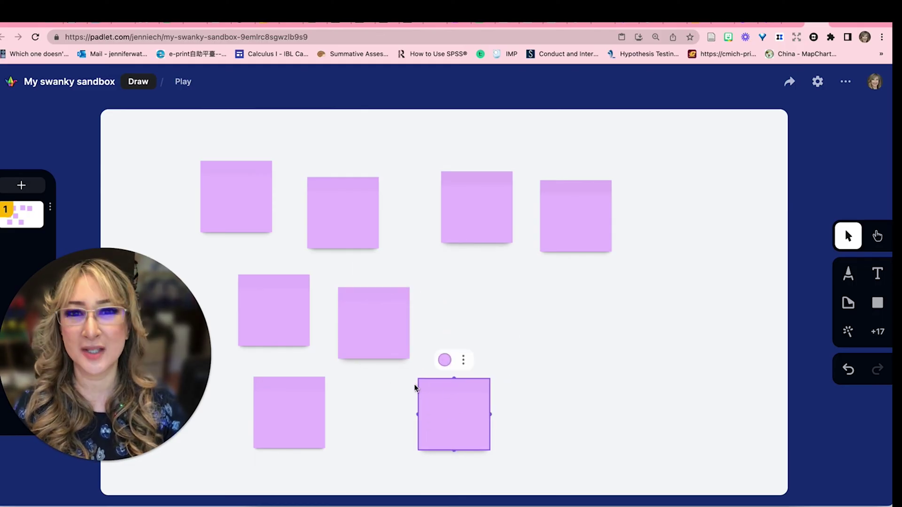
{"action": "left_click", "coordinate": [471, 254]}
{"action": "left_click_drag", "start_coordinate": [497, 221], "coordinate": [500, 304]}
{"action": "left_click_drag", "start_coordinate": [595, 249], "coordinate": [593, 392]}
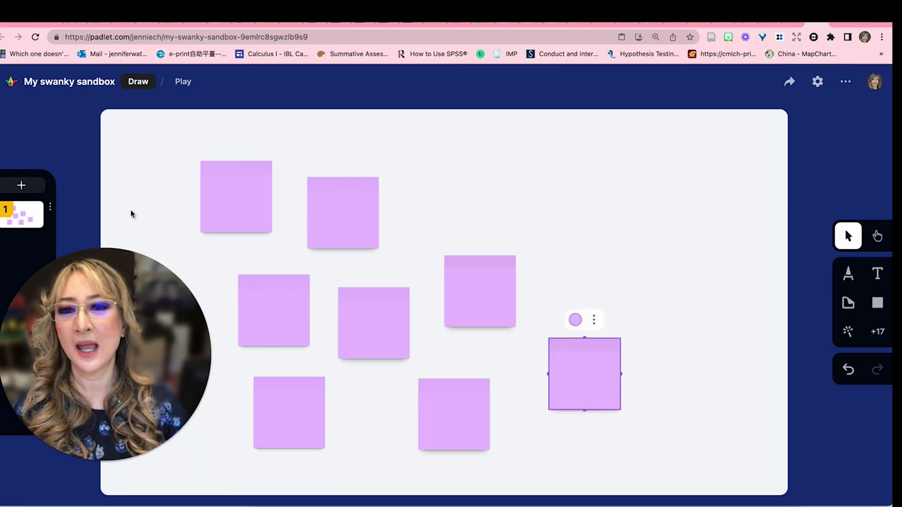
Gather four notes into a right-hand group and four toward the upper-left corner.
{"action": "left_click", "coordinate": [355, 214]}
{"action": "left_click_drag", "start_coordinate": [356, 215], "coordinate": [699, 221]}
{"action": "left_click_drag", "start_coordinate": [482, 287], "coordinate": [585, 224]}
{"action": "left_click_drag", "start_coordinate": [579, 381], "coordinate": [664, 316]}
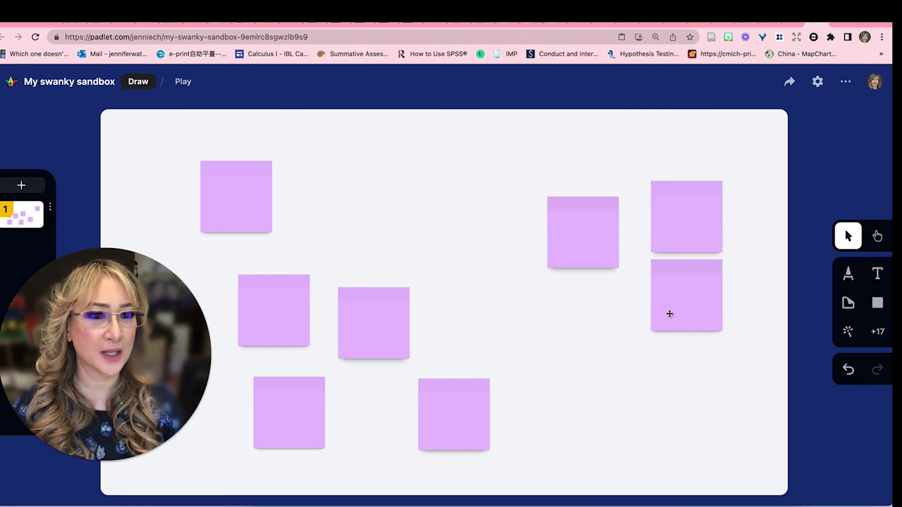
{"action": "left_click_drag", "start_coordinate": [469, 404], "coordinate": [611, 320]}
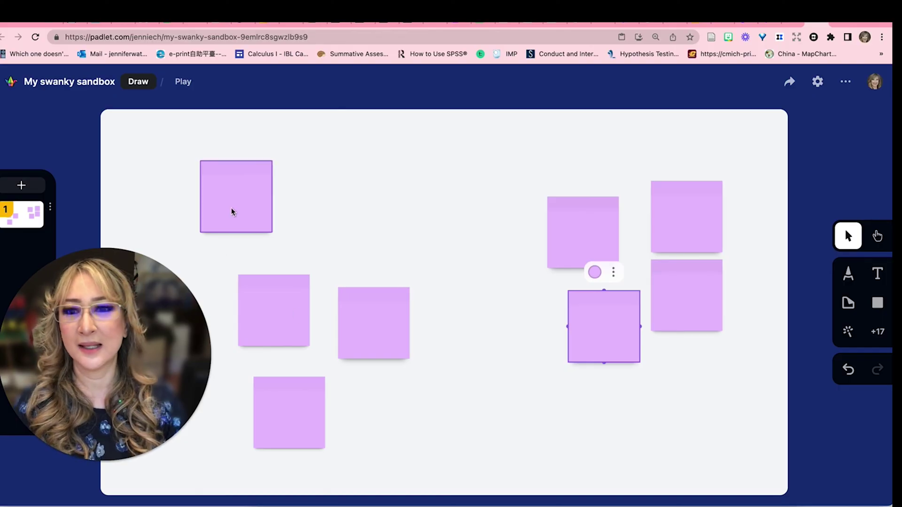
{"action": "left_click_drag", "start_coordinate": [225, 205], "coordinate": [179, 186]}
{"action": "left_click_drag", "start_coordinate": [290, 322], "coordinate": [288, 214]}
{"action": "left_click_drag", "start_coordinate": [369, 343], "coordinate": [253, 314]}
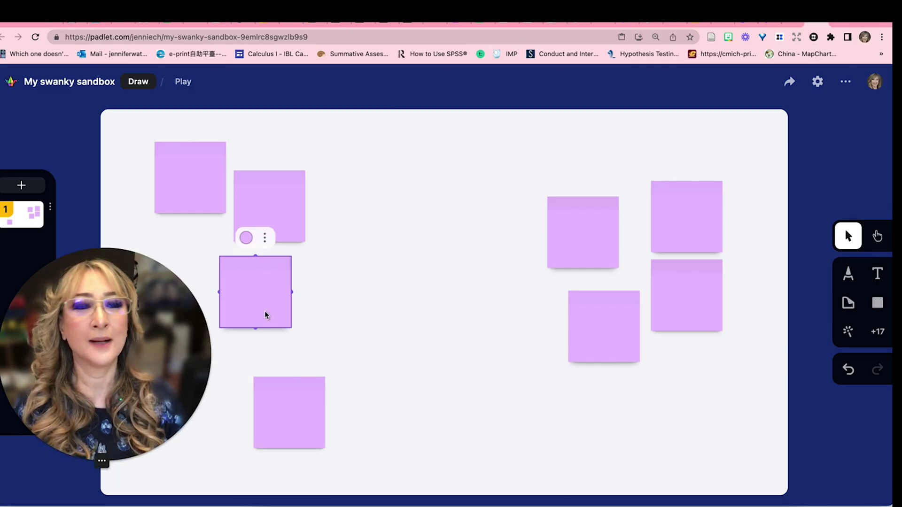
Move right-group notes to the upper middle and centre, and shift left notes rightward.
{"action": "left_click_drag", "start_coordinate": [593, 240], "coordinate": [371, 188]}
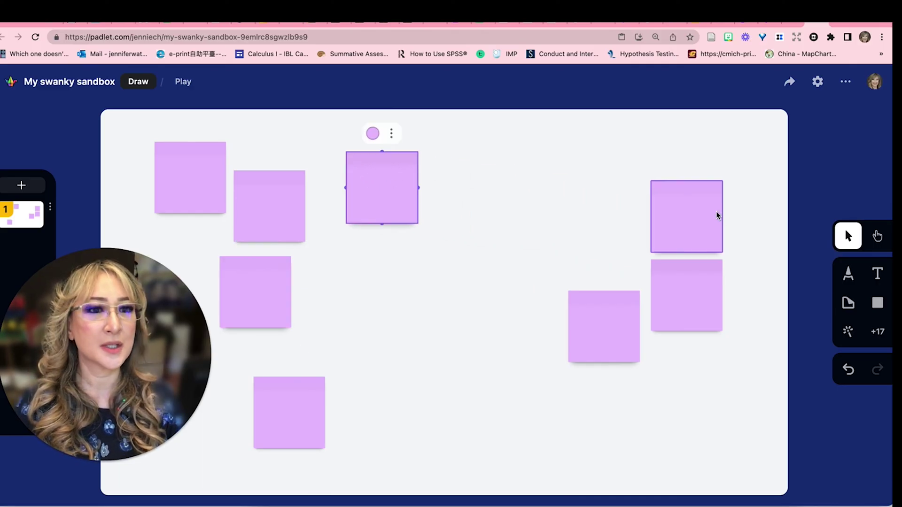
{"action": "left_click_drag", "start_coordinate": [715, 213], "coordinate": [541, 168]}
{"action": "left_click_drag", "start_coordinate": [706, 283], "coordinate": [663, 195]}
{"action": "left_click_drag", "start_coordinate": [621, 320], "coordinate": [473, 289]}
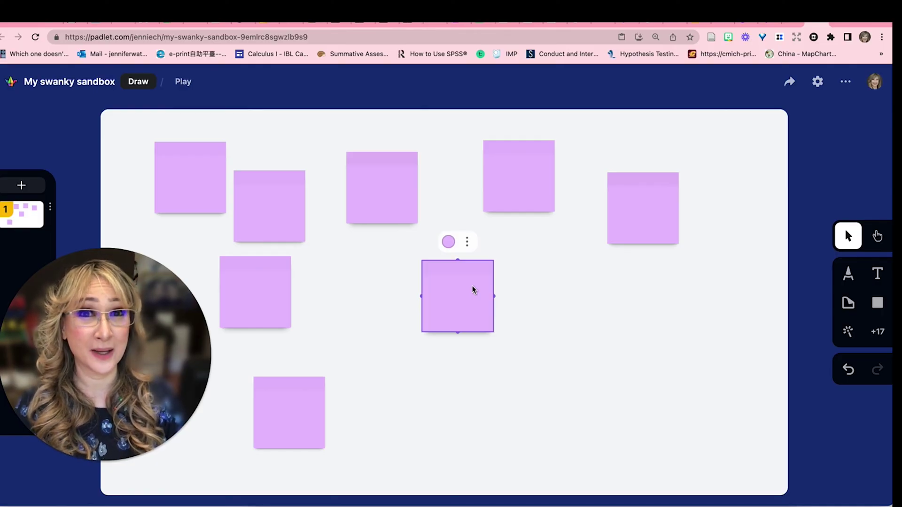
{"action": "left_click_drag", "start_coordinate": [473, 289], "coordinate": [596, 357]}
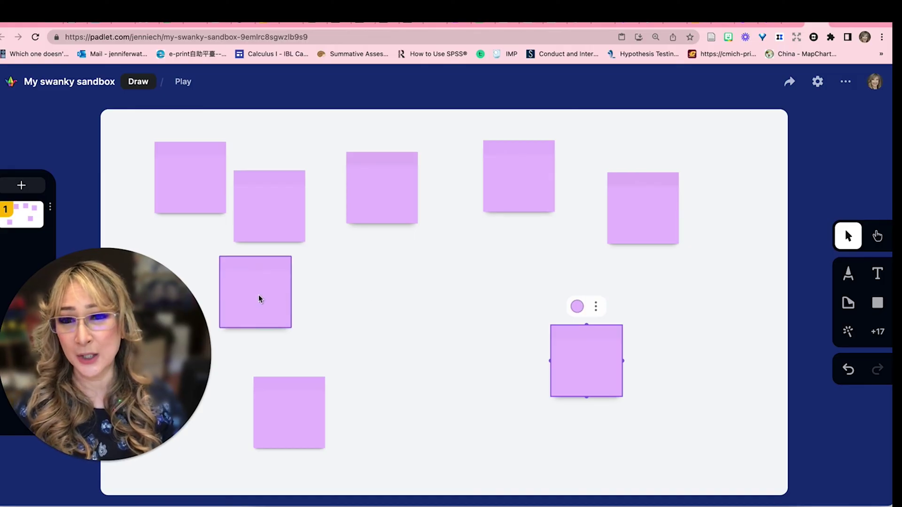
{"action": "left_click_drag", "start_coordinate": [258, 297], "coordinate": [465, 299]}
{"action": "left_click_drag", "start_coordinate": [302, 413], "coordinate": [339, 344]}
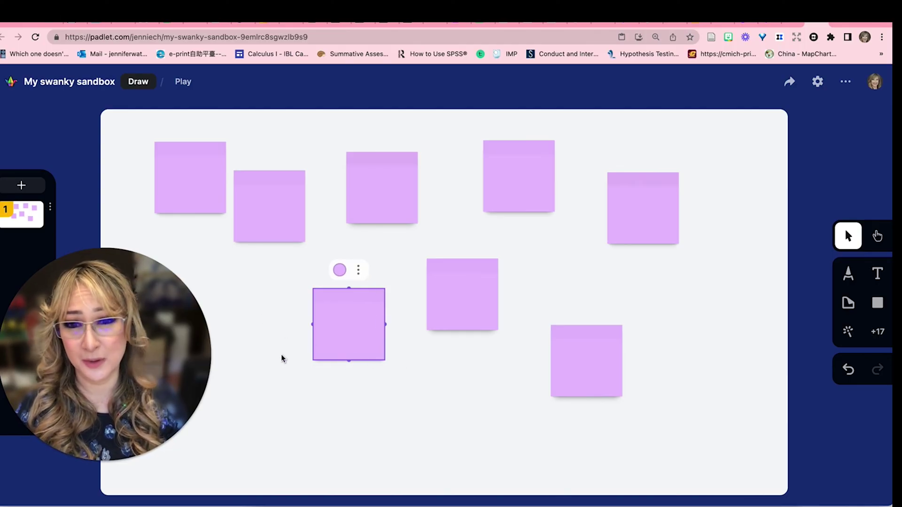
Recolour the lower-left sticky note to the green swatch.
{"action": "left_click", "coordinate": [339, 270]}
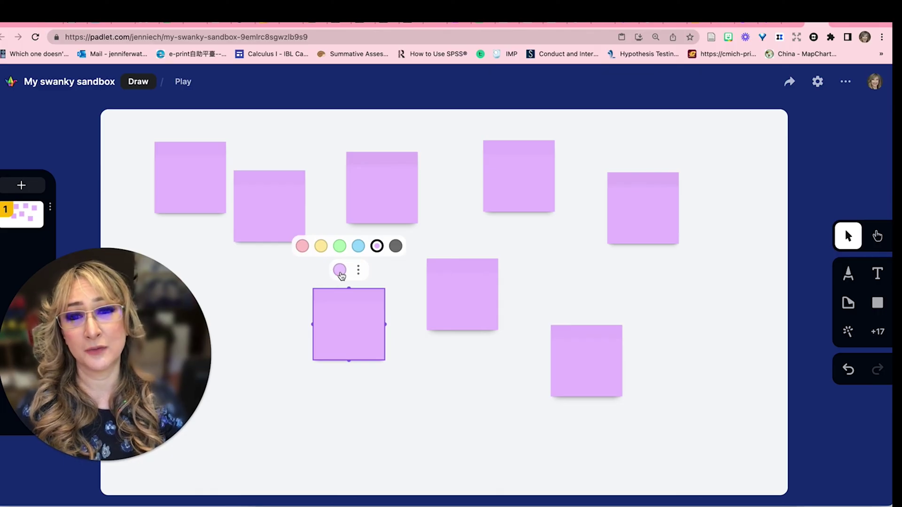
{"action": "left_click", "coordinate": [342, 247]}
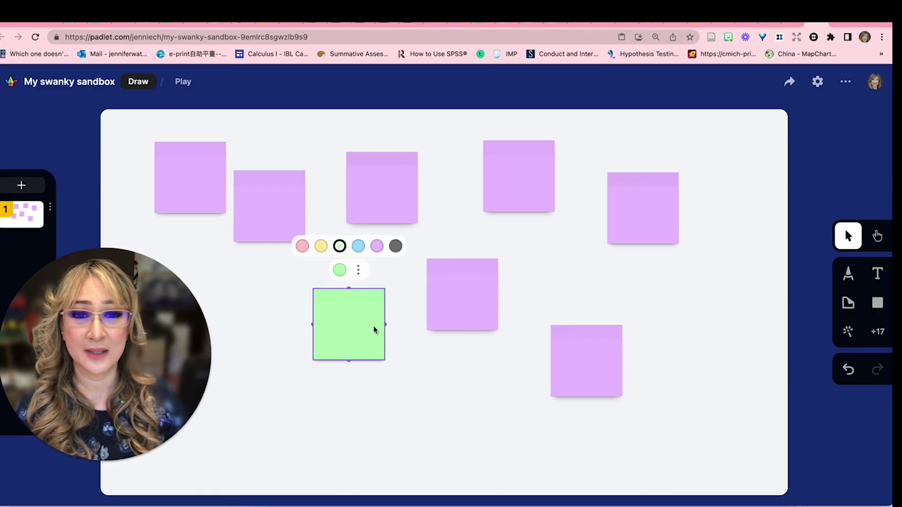